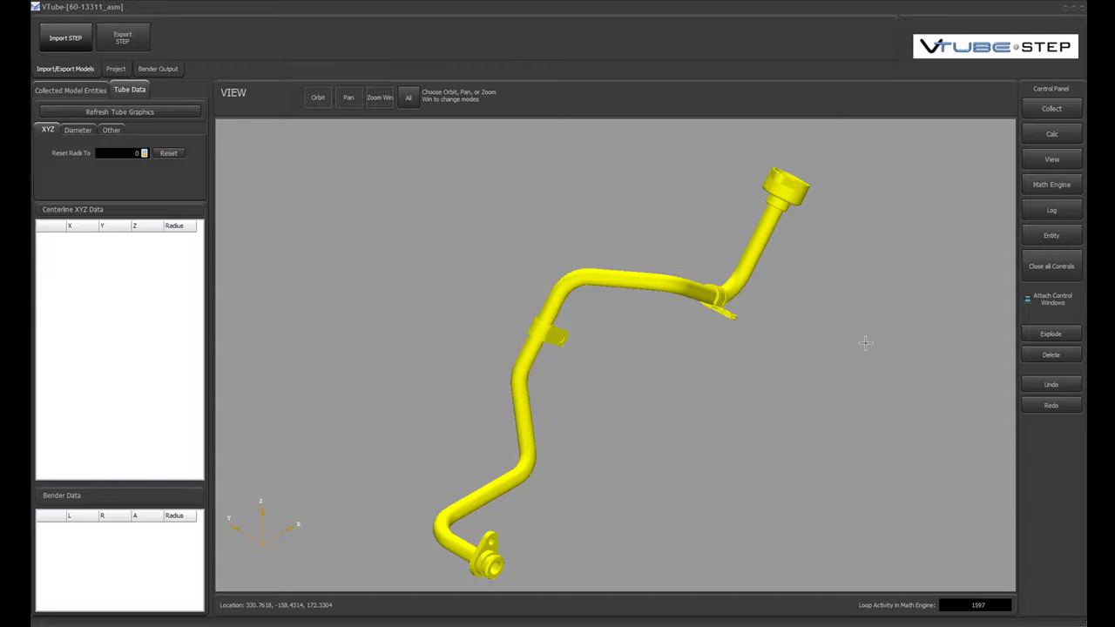
Set up centerline collection from cylinder surfaces with straight number 1 and continuous adding of more surfaces enabled.
click(1051, 108)
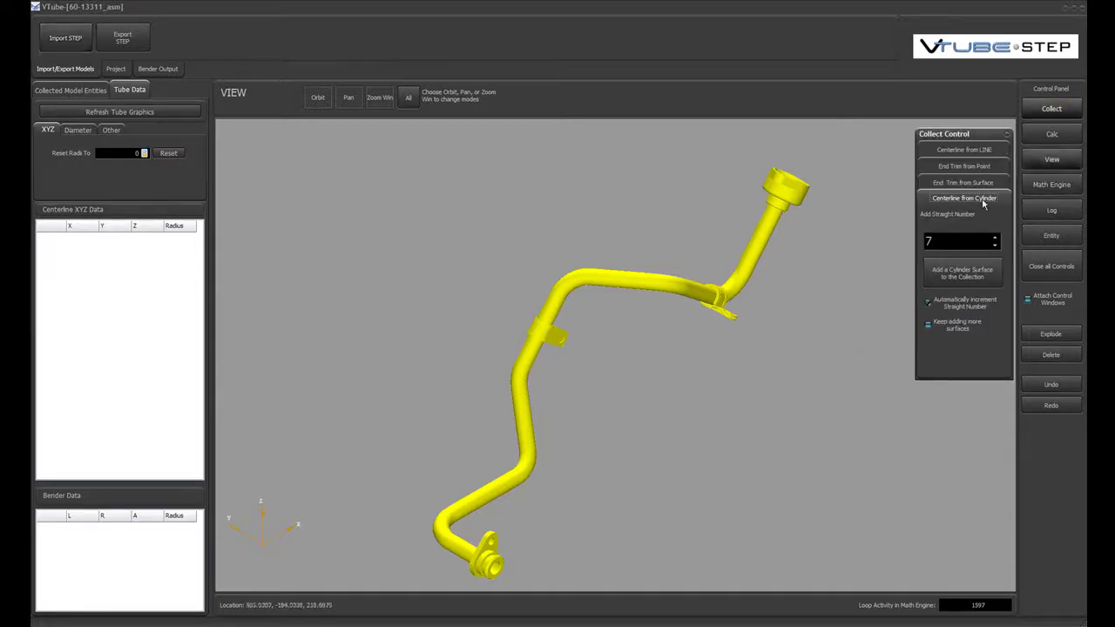
click(928, 323)
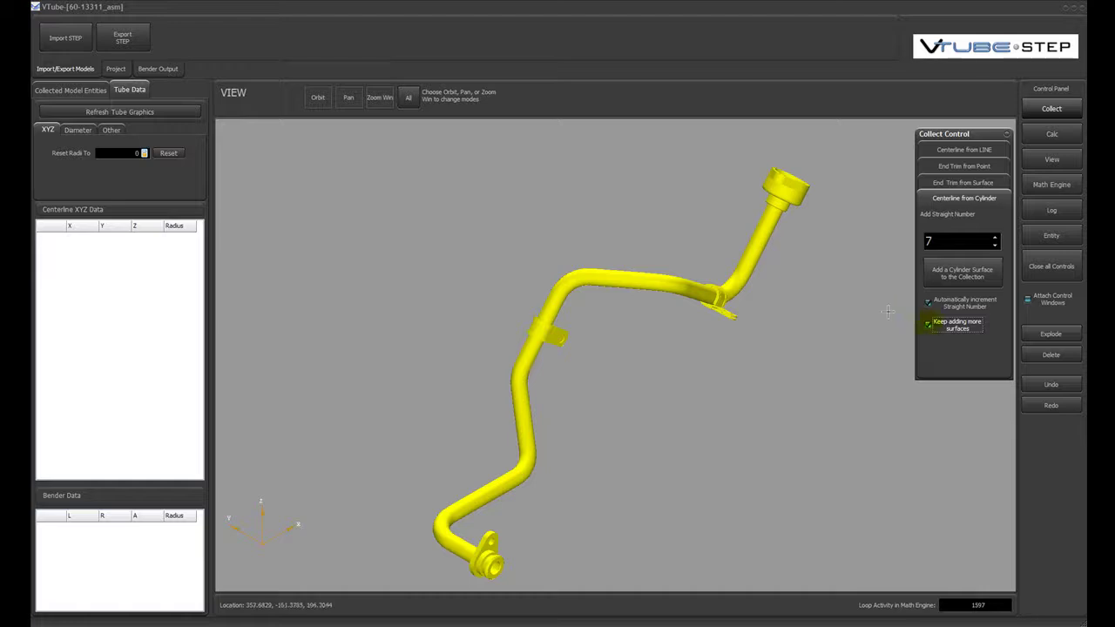
click(996, 246)
click(995, 245)
click(995, 245)
click(996, 245)
click(996, 246)
click(996, 246)
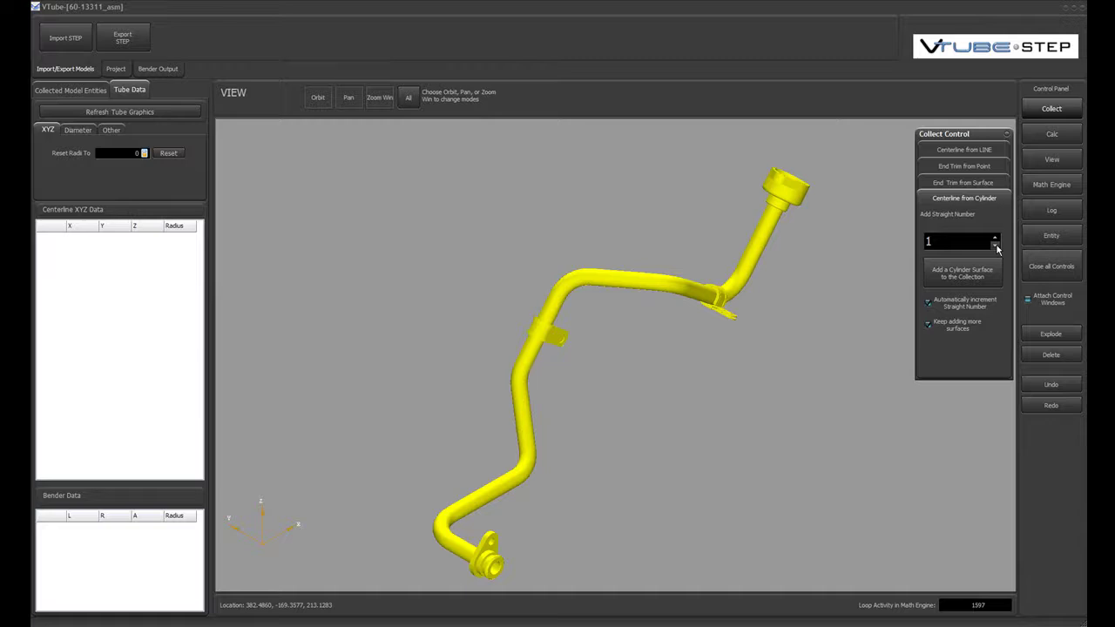
Collect the outer cylinder surfaces of the seven tube straights in order, from the lower flange to the upper fitting.
click(951, 284)
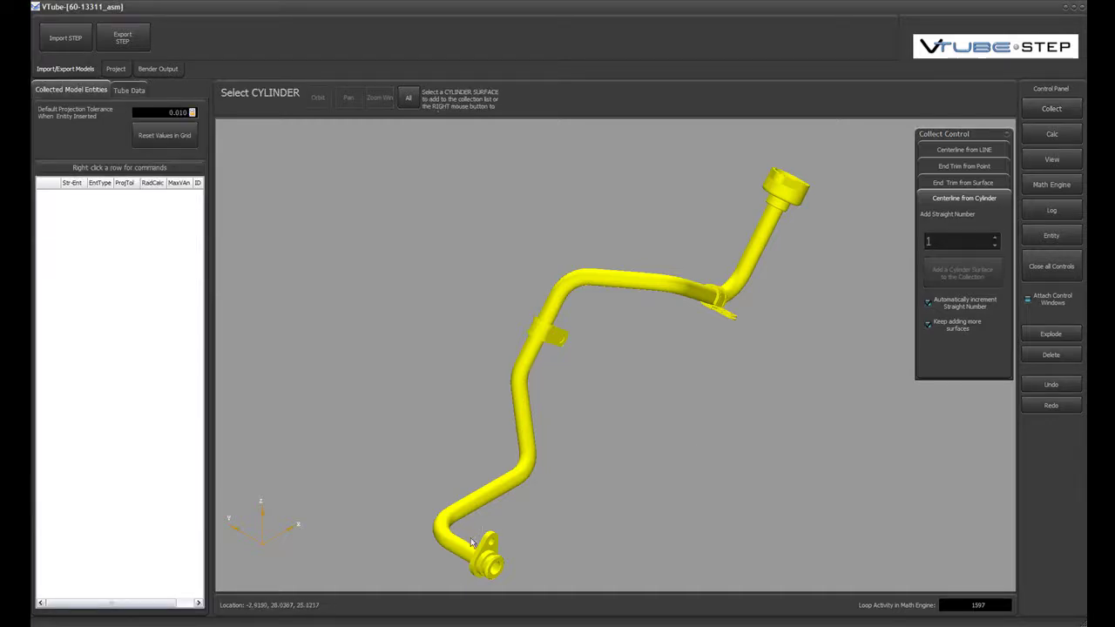
click(461, 542)
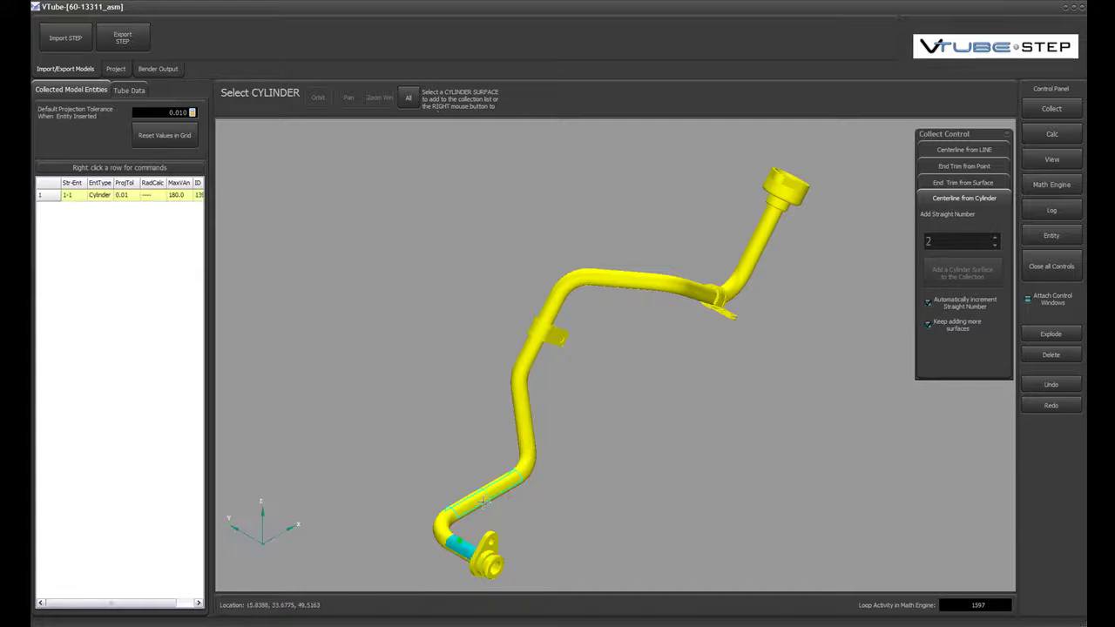
click(509, 475)
click(524, 425)
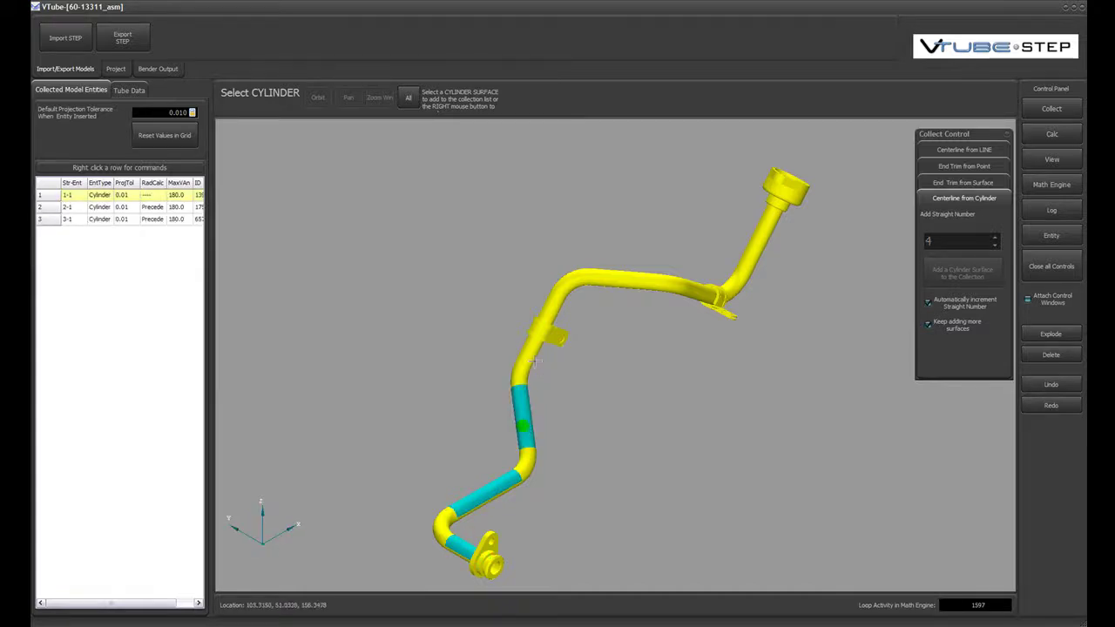
click(528, 354)
click(625, 287)
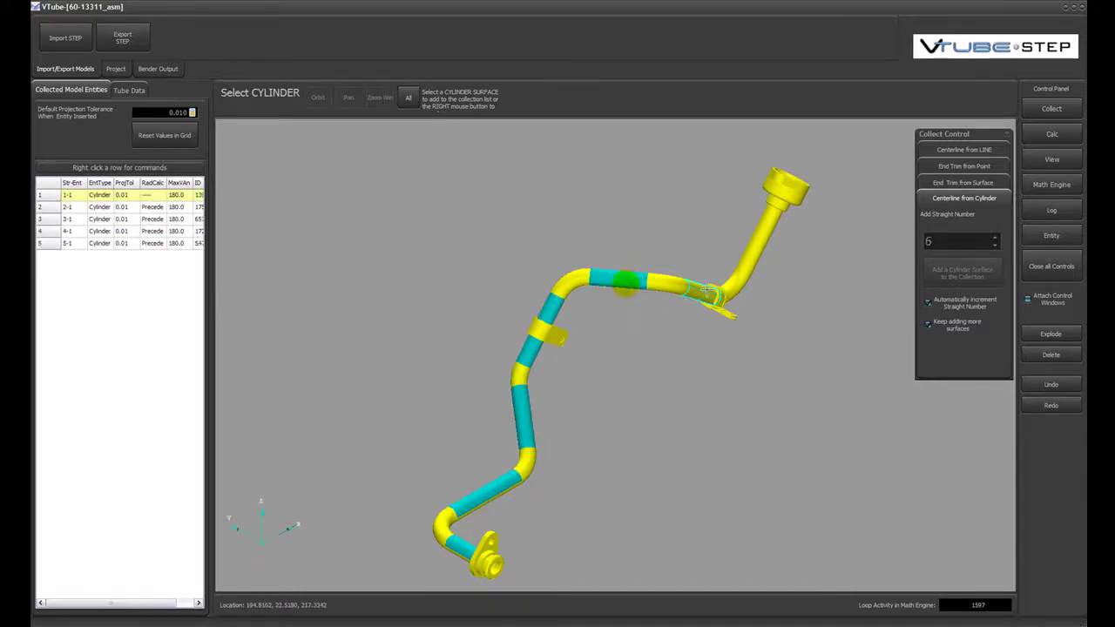
click(700, 291)
click(751, 251)
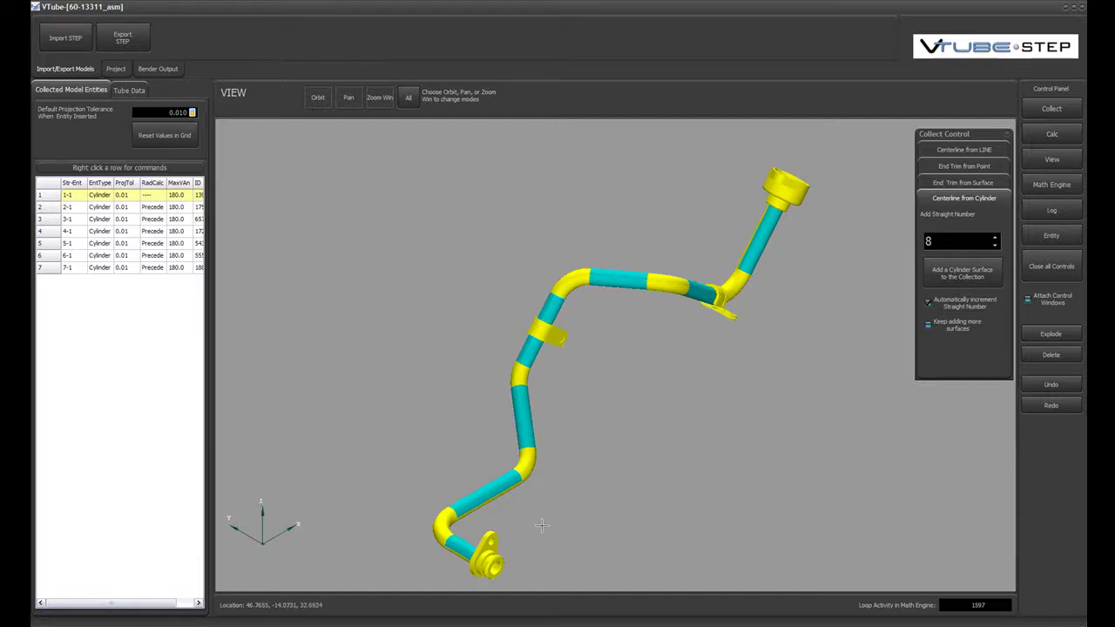
Add the inside cylinder surface at the lower flange to straight 1, with automatic straight number increment turned off.
click(378, 96)
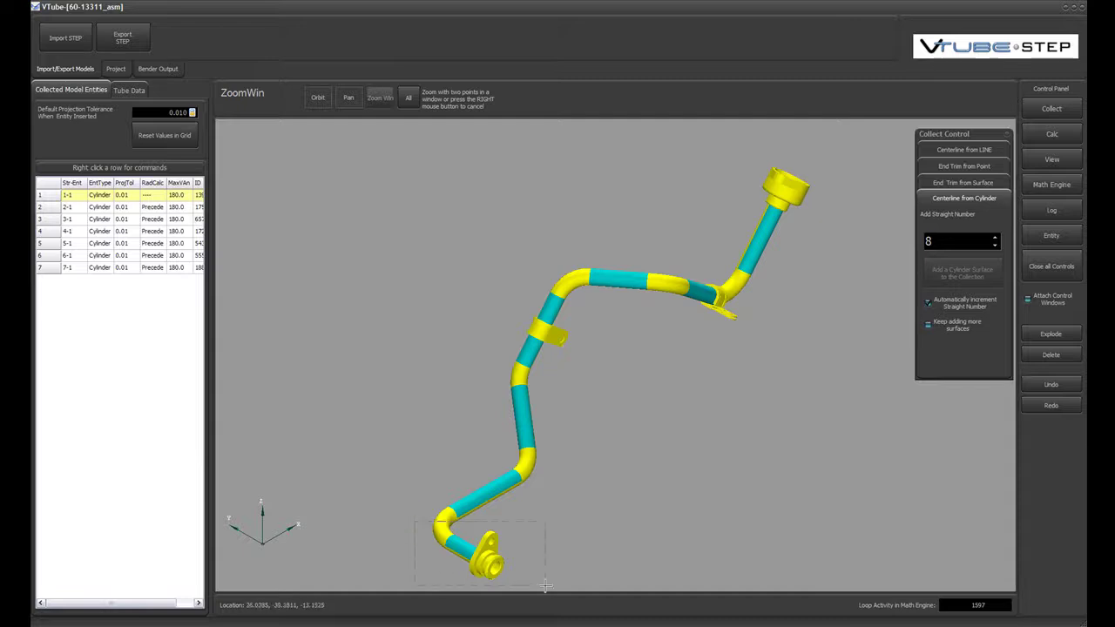
click(545, 586)
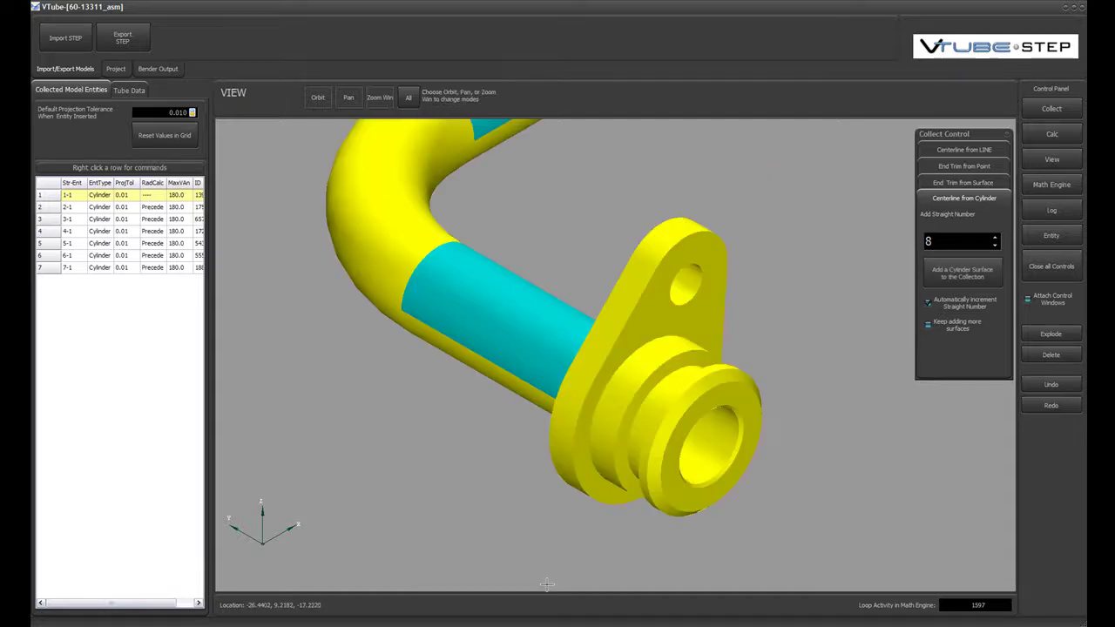
click(320, 98)
drag(540, 392, 756, 393)
right_click(758, 390)
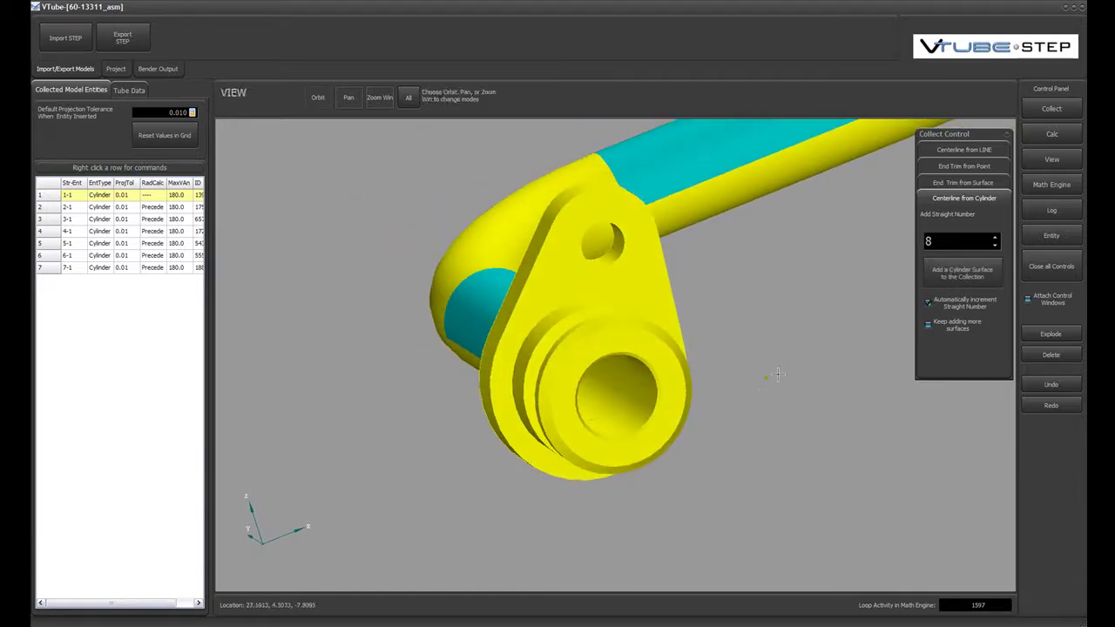
click(996, 247)
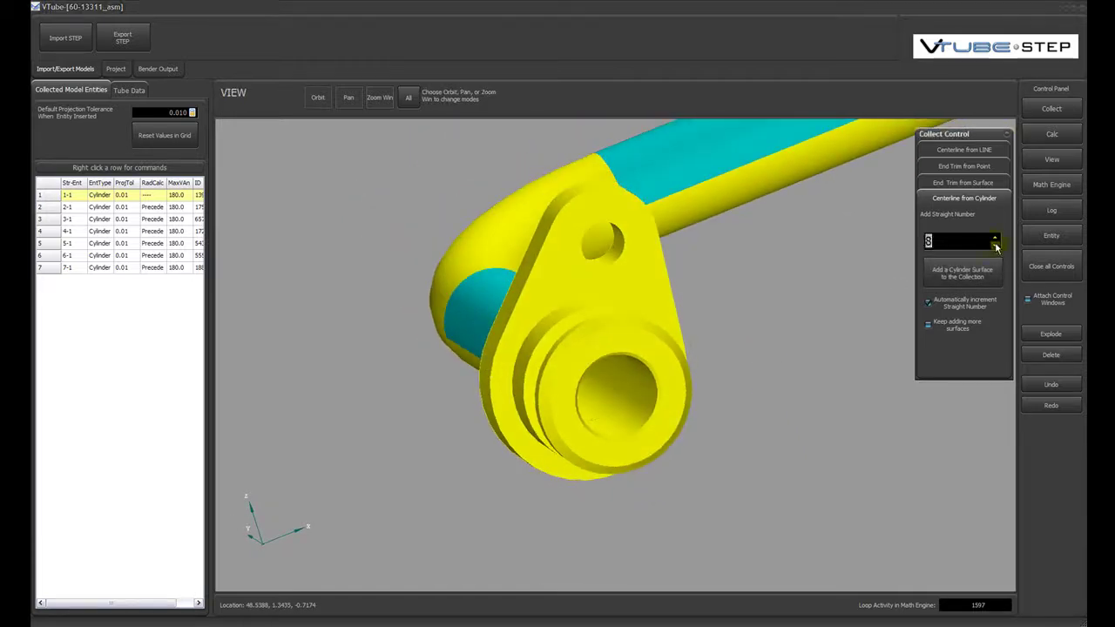
click(995, 247)
click(995, 247)
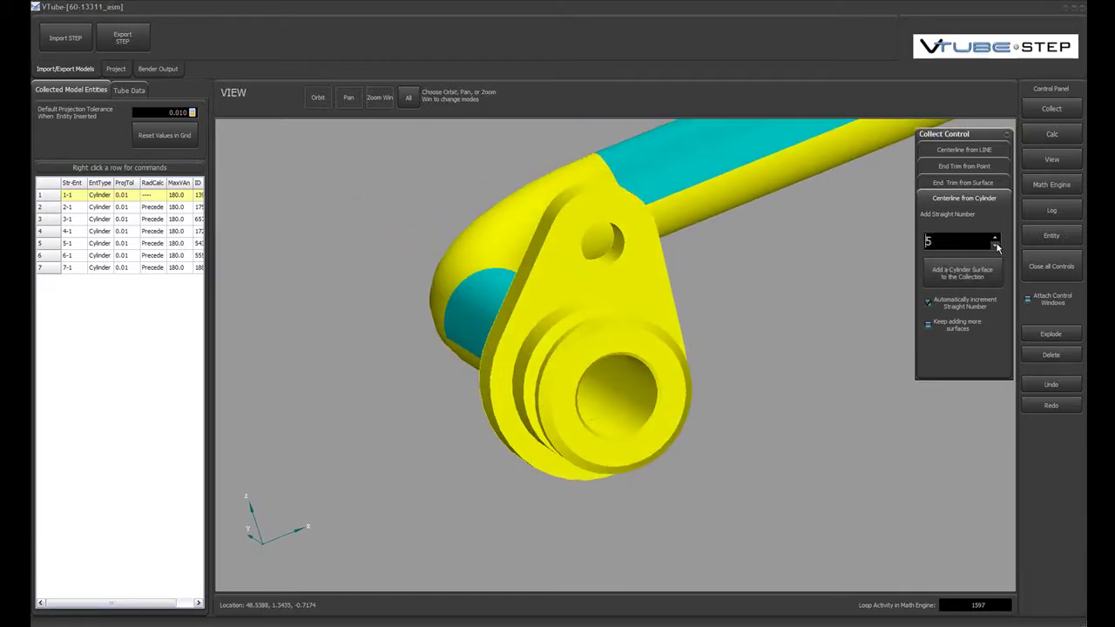
click(962, 303)
click(963, 273)
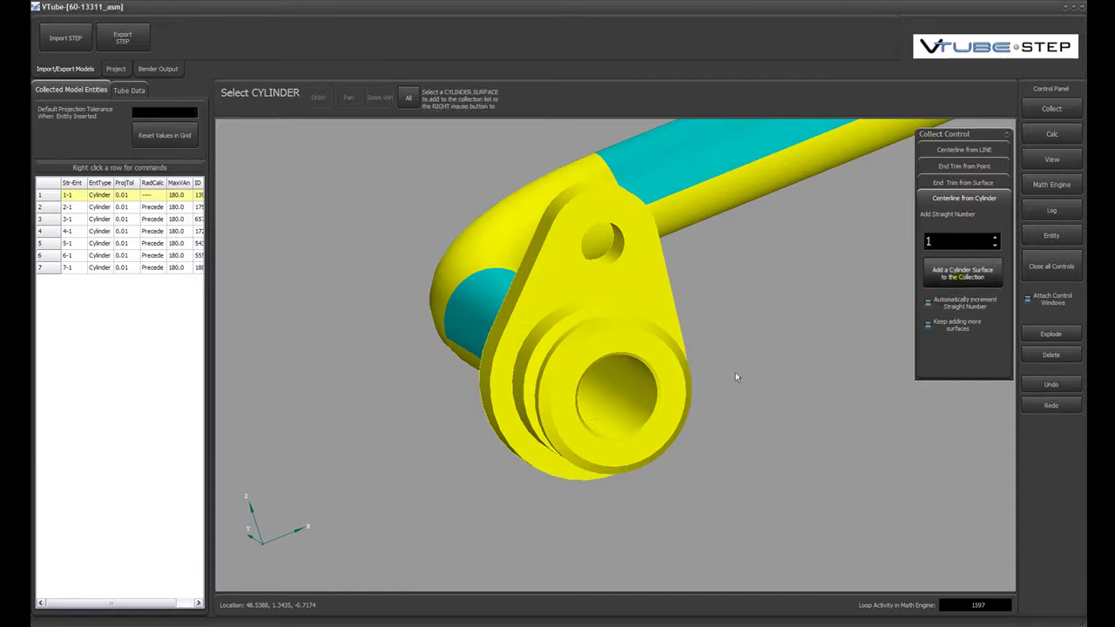
click(607, 394)
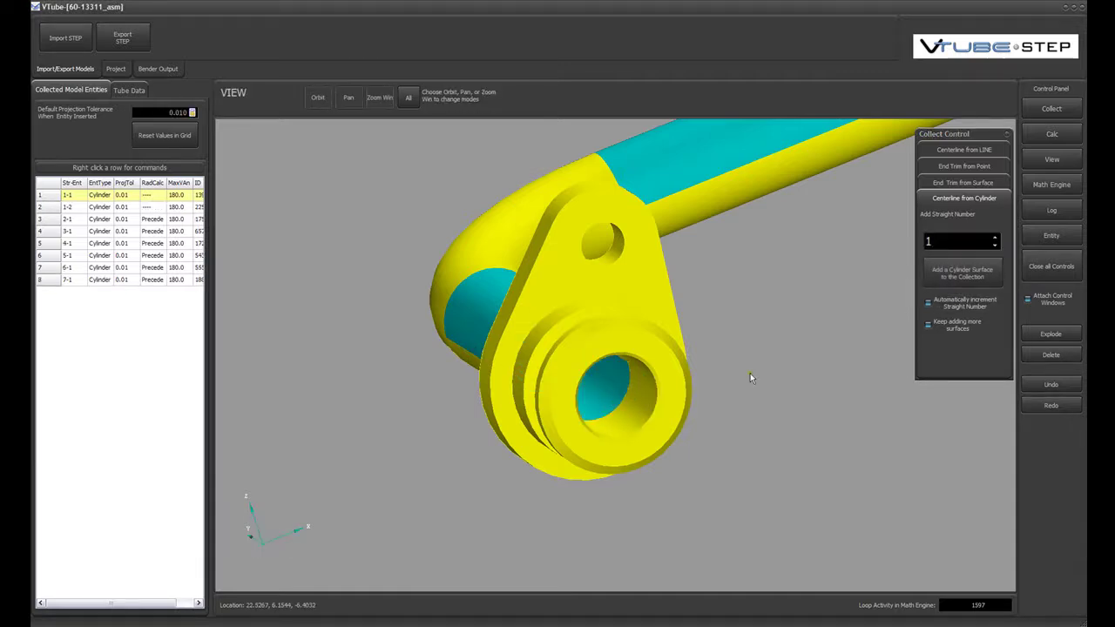
Highlight the outer and inner cylinder entries of straight 1 to check them, and close the collection controls.
click(101, 196)
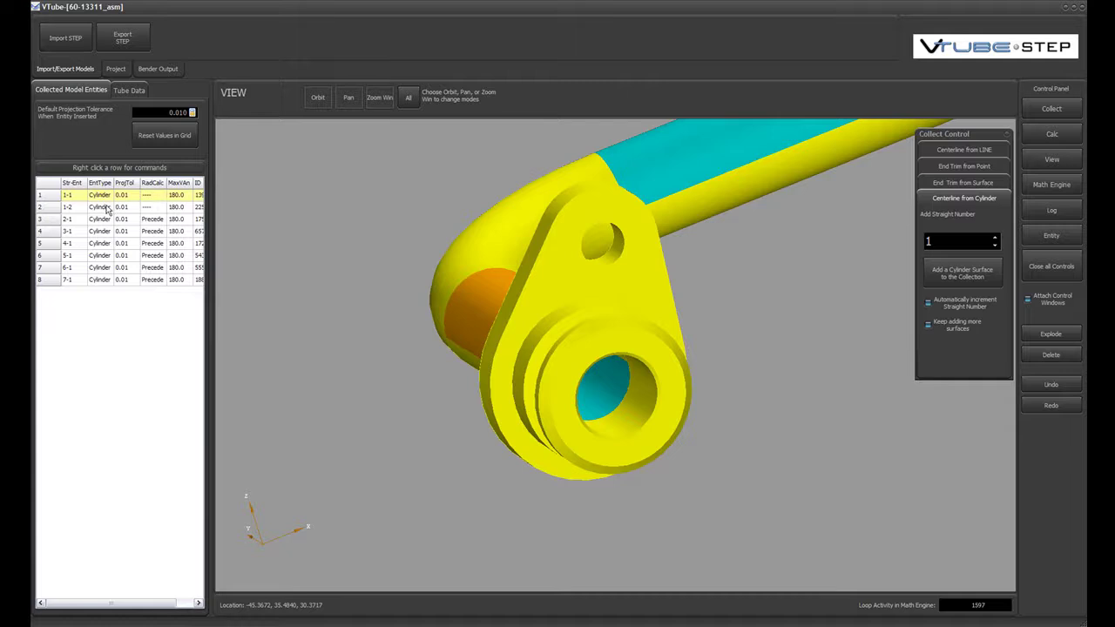
click(105, 207)
click(106, 197)
click(1007, 134)
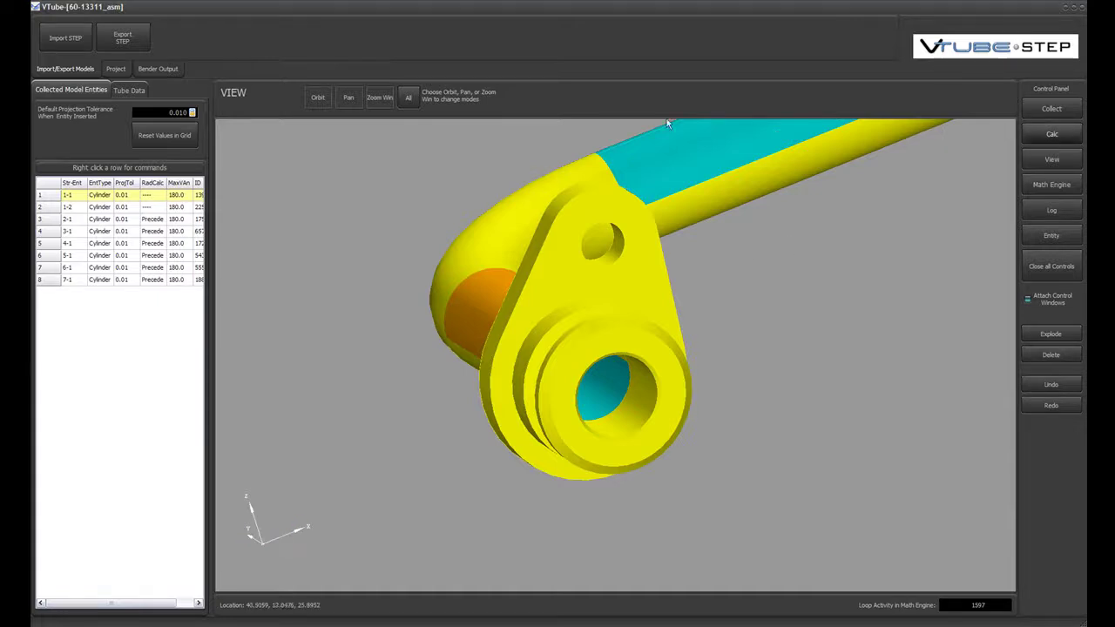
Generate the tube model with diameter and wall calculation on and a minimum anticipated diameter of 4.
click(408, 97)
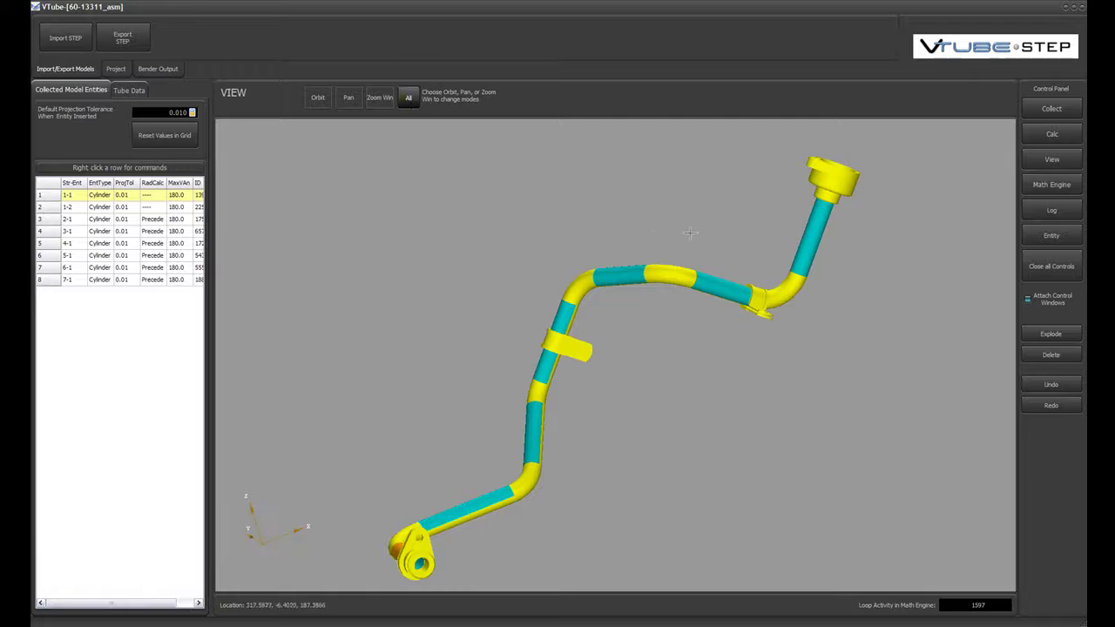
click(1051, 134)
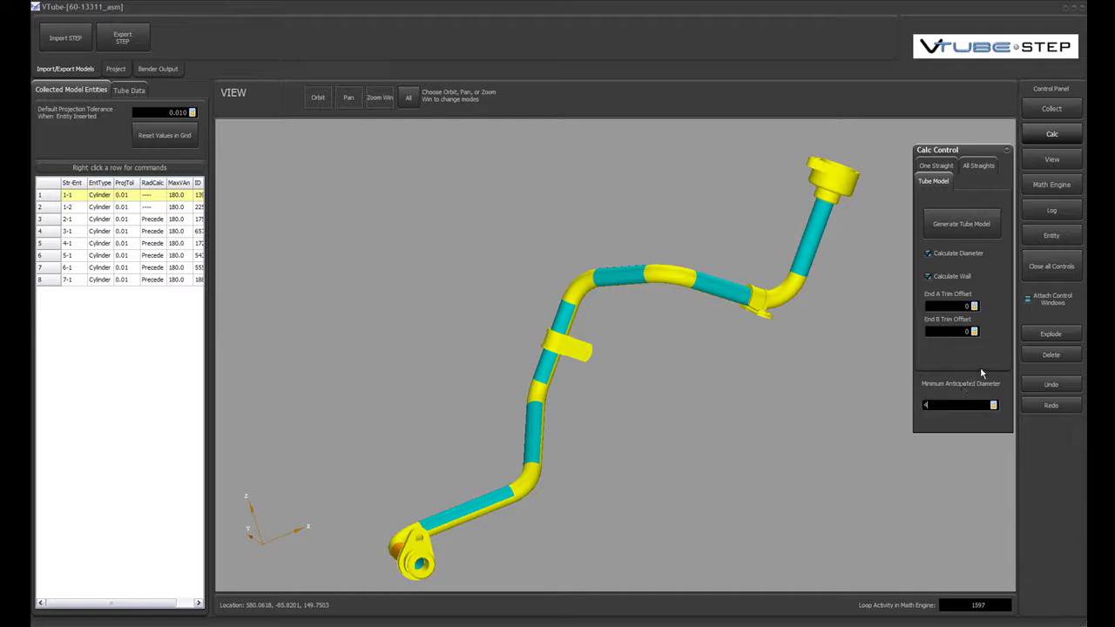
click(996, 229)
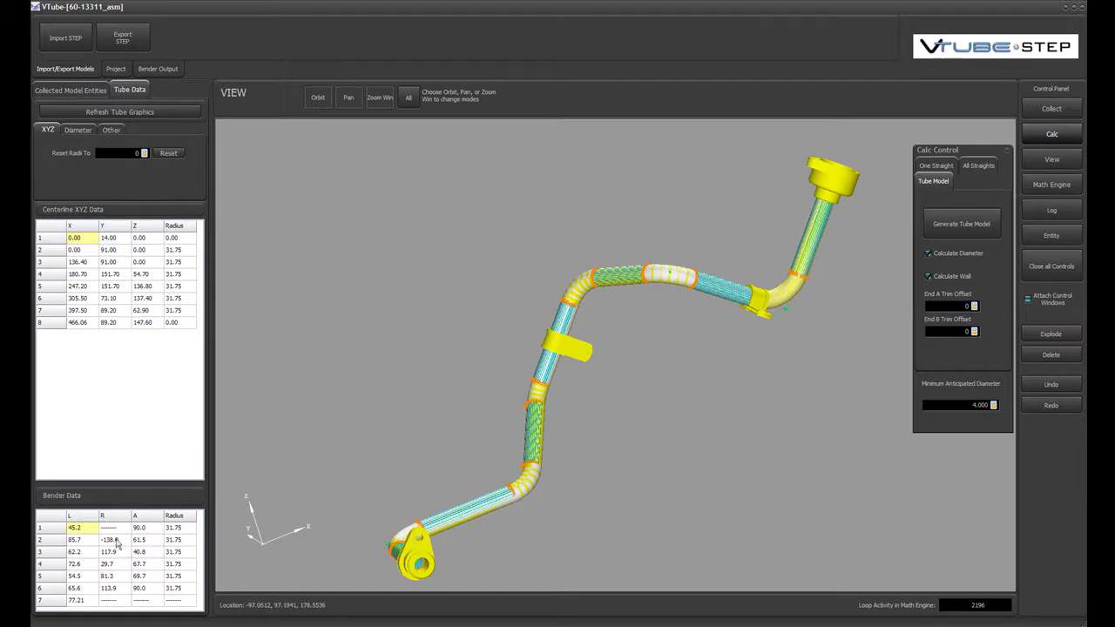
Examine where the generated tube ends inside the cup-shaped fitting at the far end of the assembly.
click(318, 97)
drag(680, 244, 686, 361)
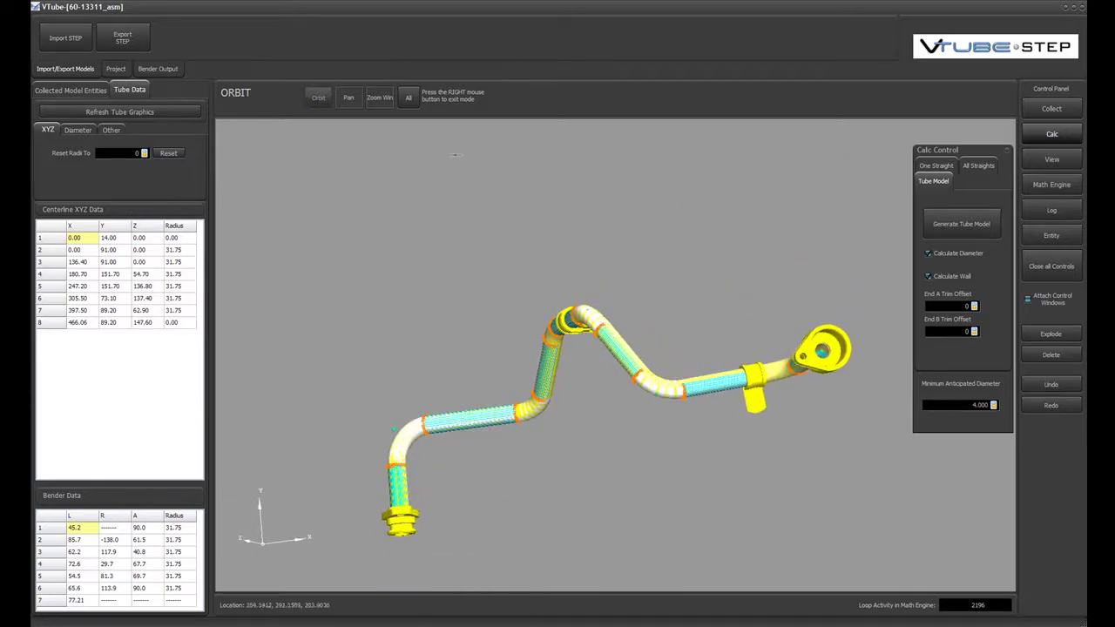
click(379, 96)
click(714, 307)
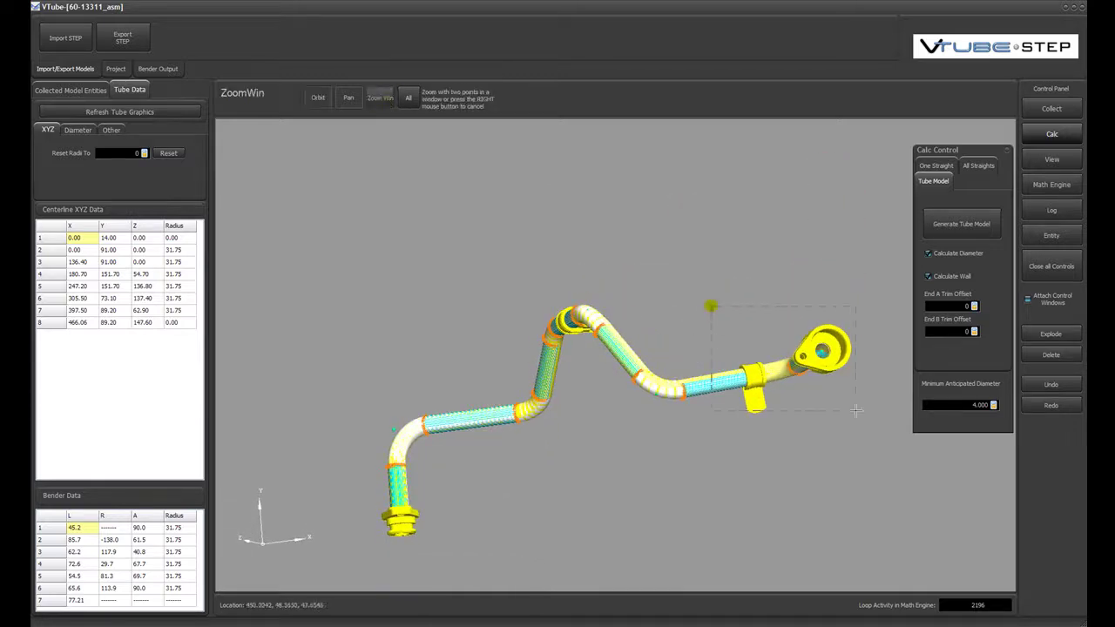
click(858, 422)
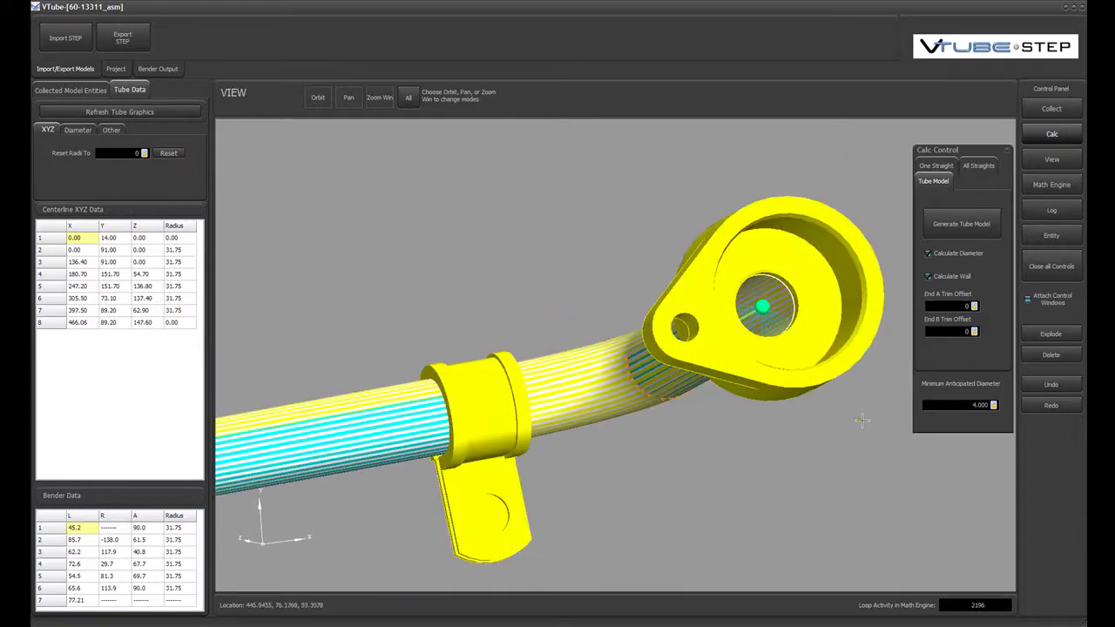
click(348, 96)
drag(644, 260, 534, 279)
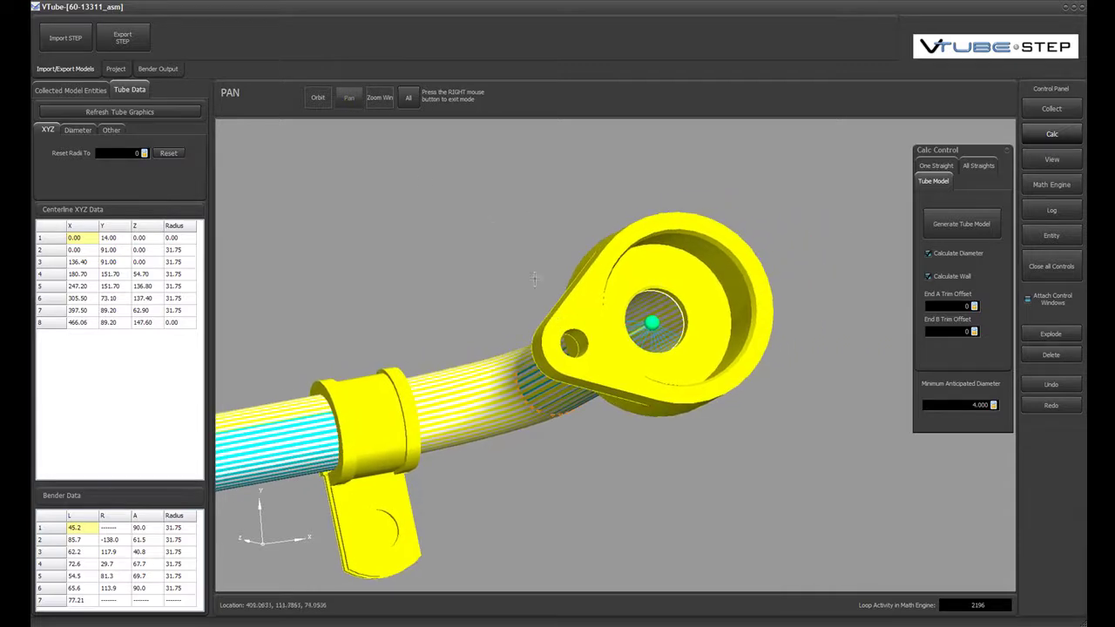
click(318, 97)
drag(444, 218, 482, 253)
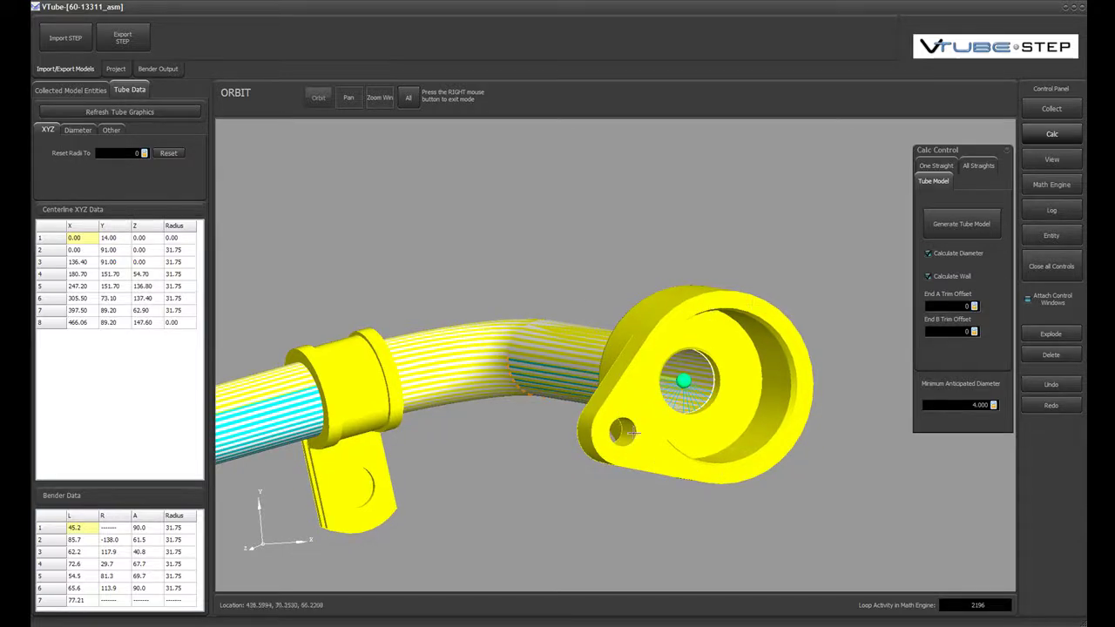
right_click(640, 220)
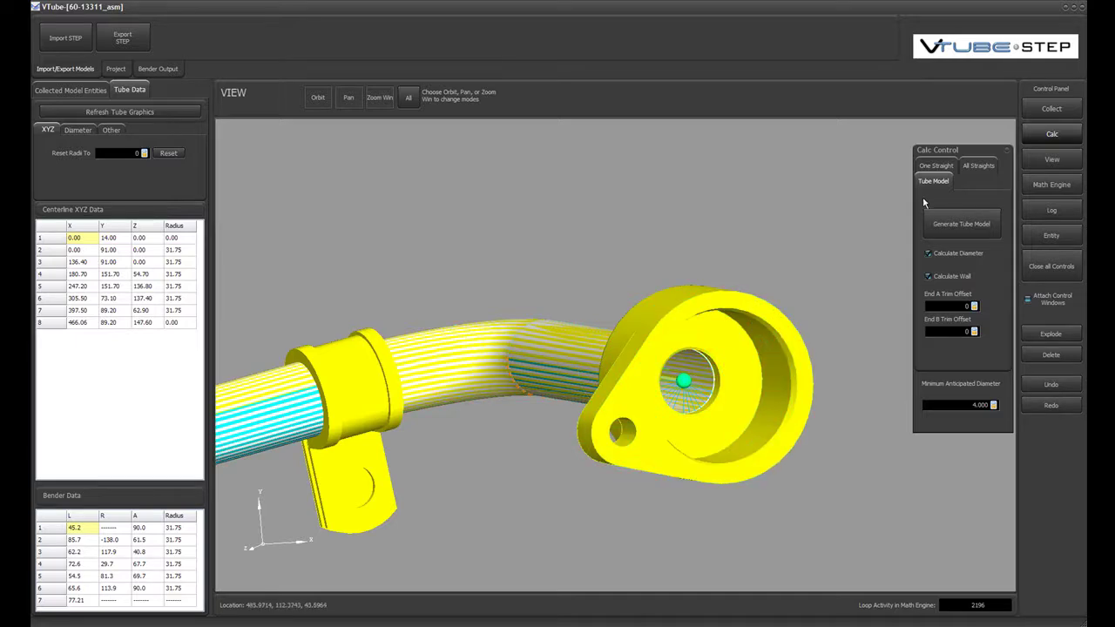
Add the outer flat face of the cup-shaped fitting as an end trim surface attached to straight 7.
click(1053, 113)
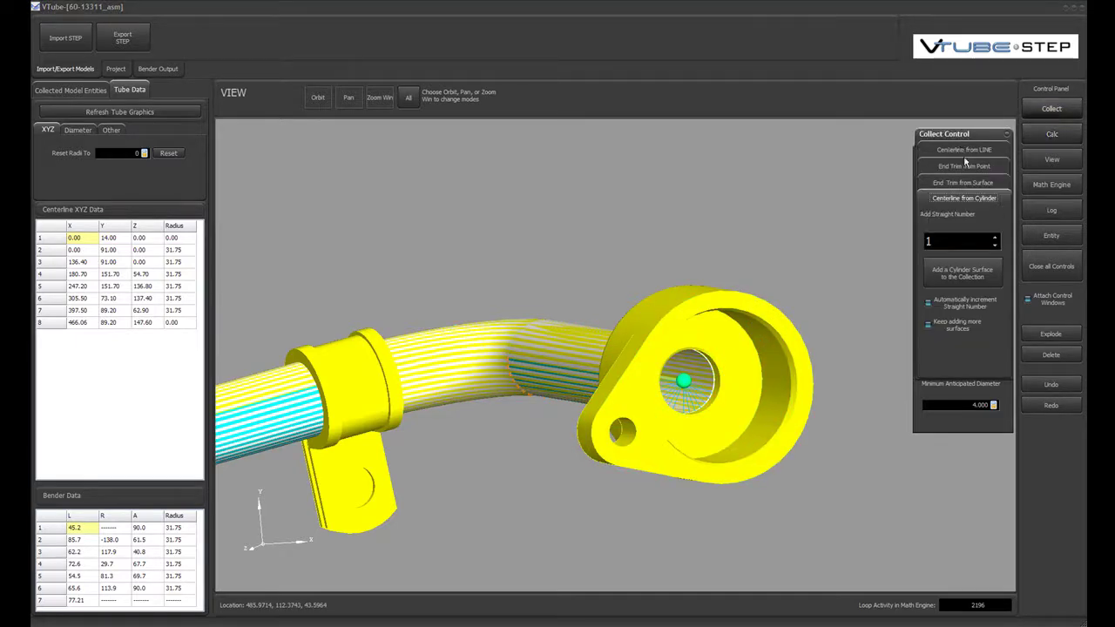
click(980, 183)
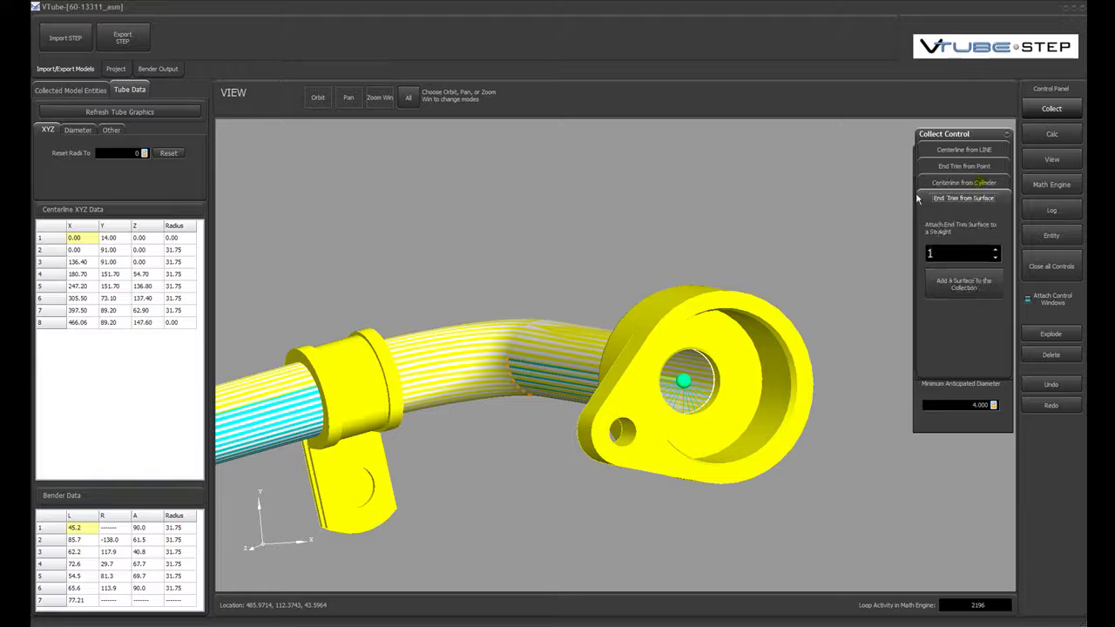
click(997, 251)
click(997, 252)
click(998, 252)
click(998, 251)
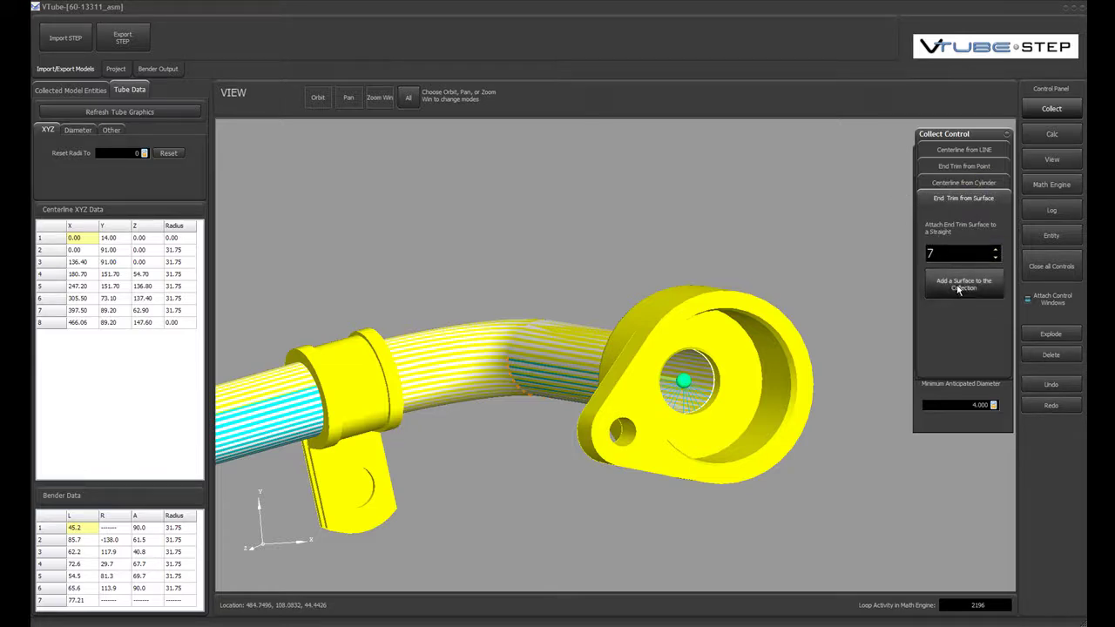
click(959, 290)
click(739, 301)
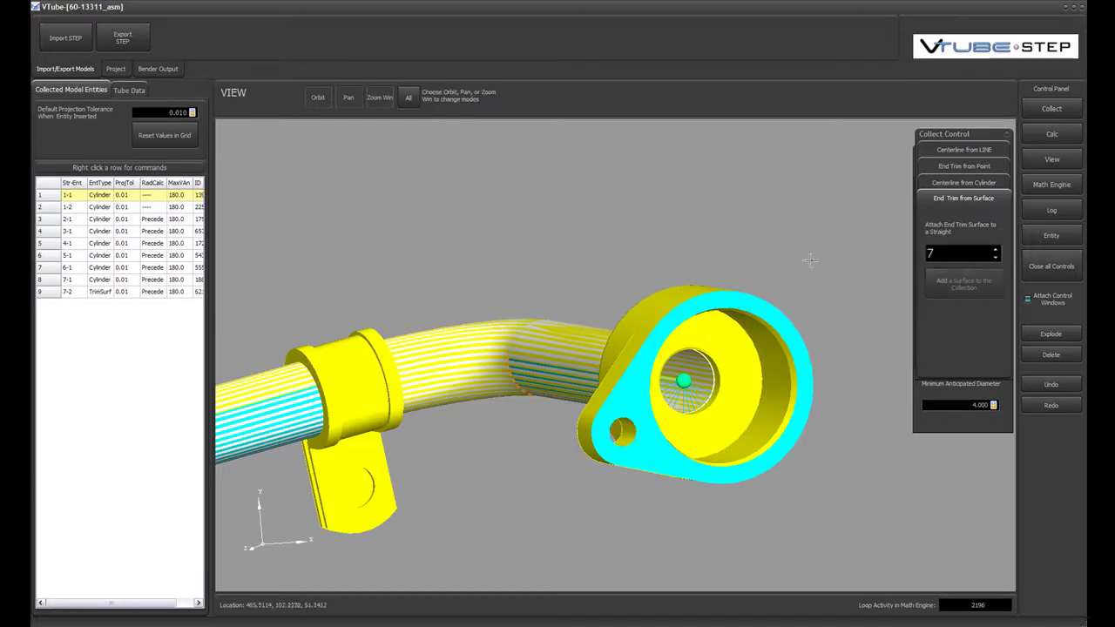
Select the trim surface entry of straight 7 in the collection and regenerate the tube model.
click(106, 292)
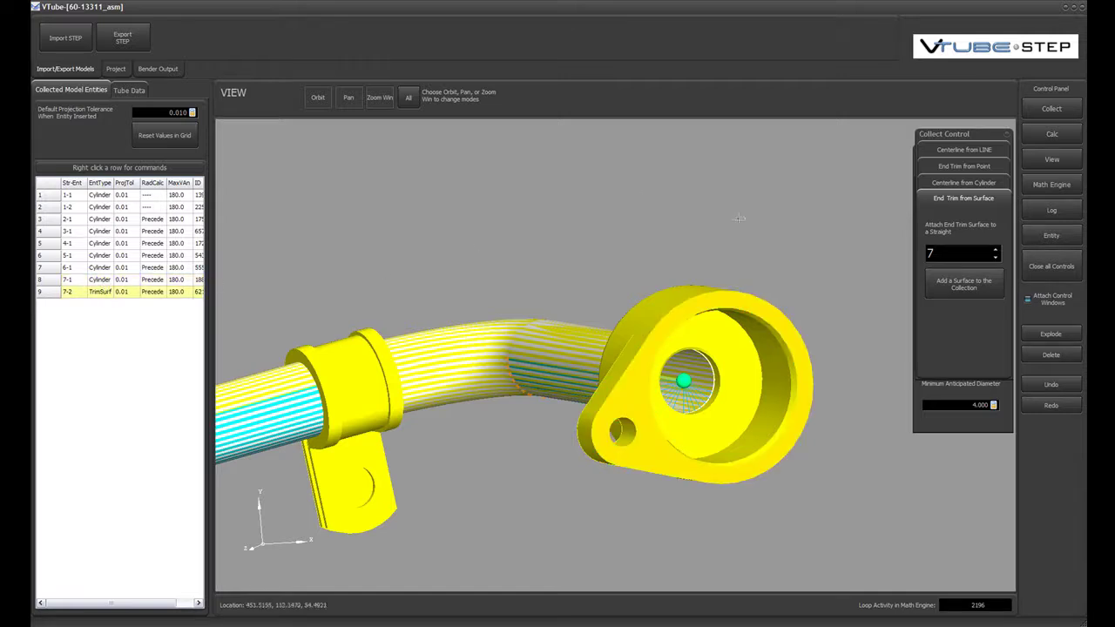
click(1053, 135)
click(979, 224)
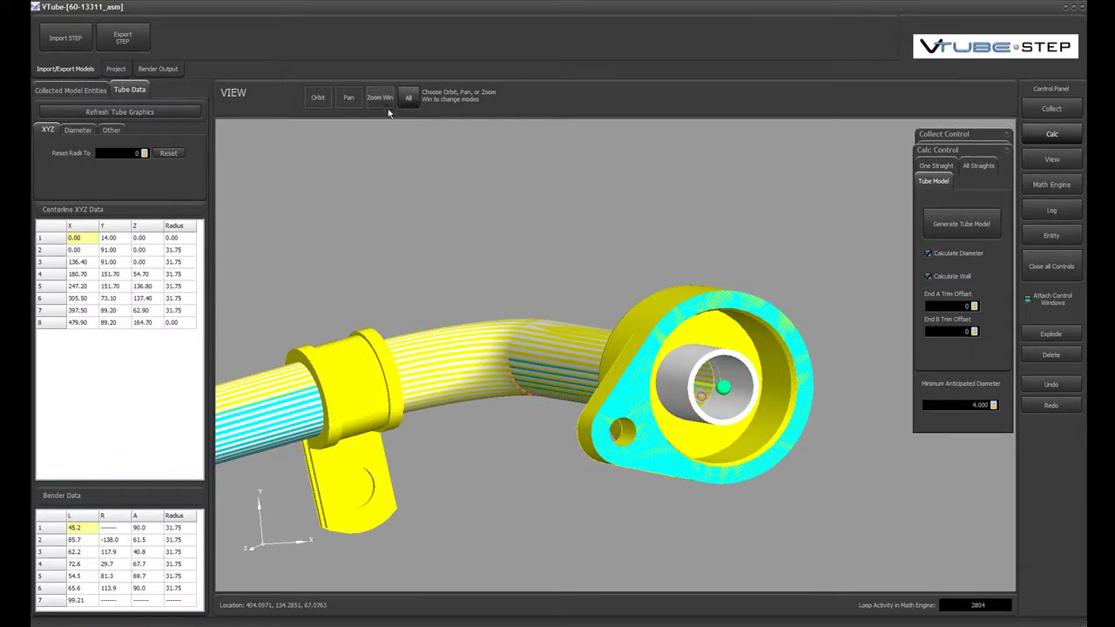
Inspect the trimmed tube end against the face of the cup-shaped fitting from several angles.
click(317, 99)
drag(443, 184, 682, 306)
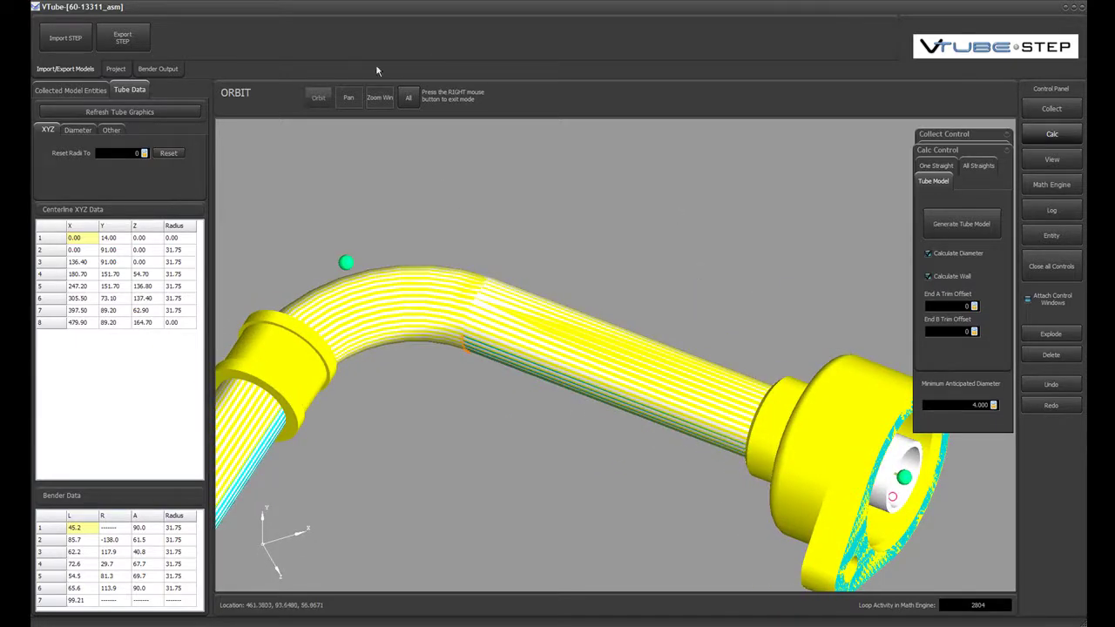
click(349, 97)
drag(597, 320, 404, 135)
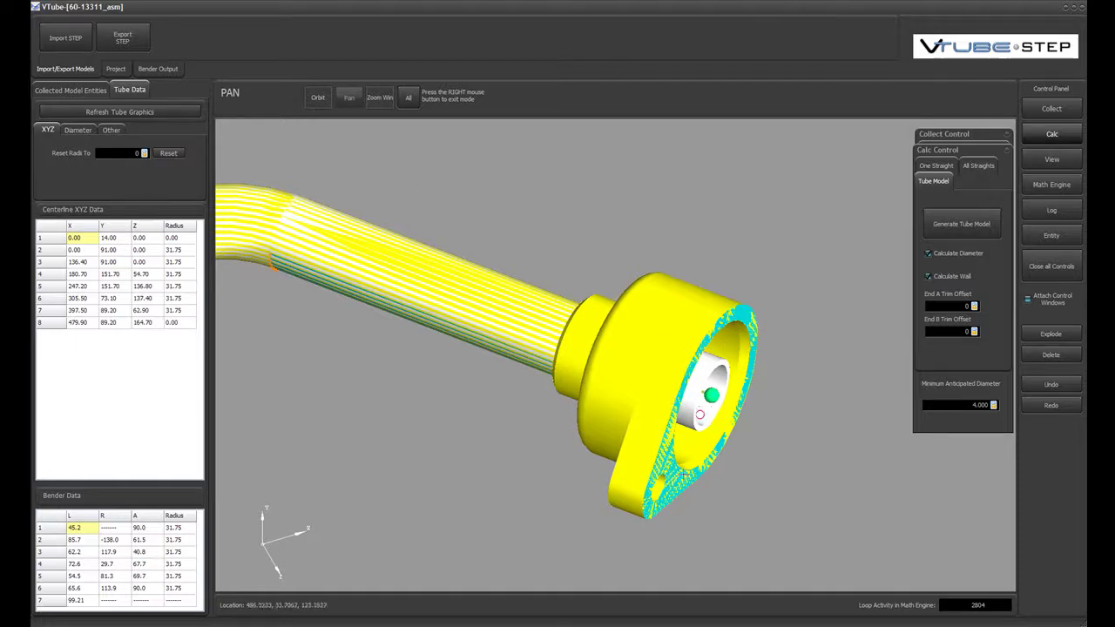
click(318, 97)
drag(383, 174, 439, 226)
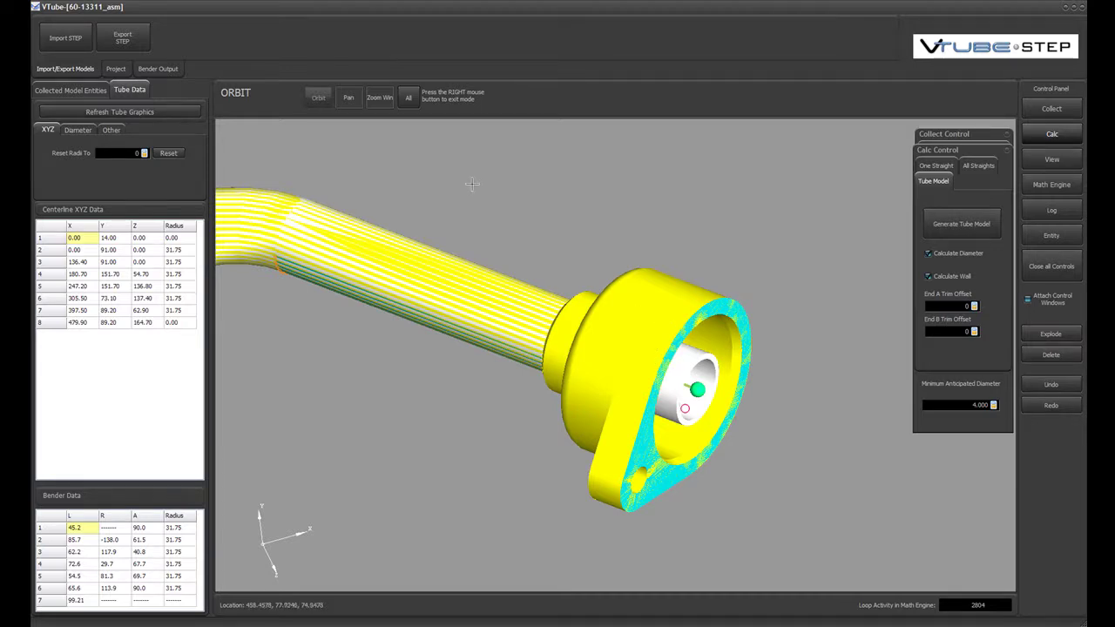
Set the transparency of the cup-shaped fitting at the tube's far end to 0.800.
drag(358, 153, 448, 209)
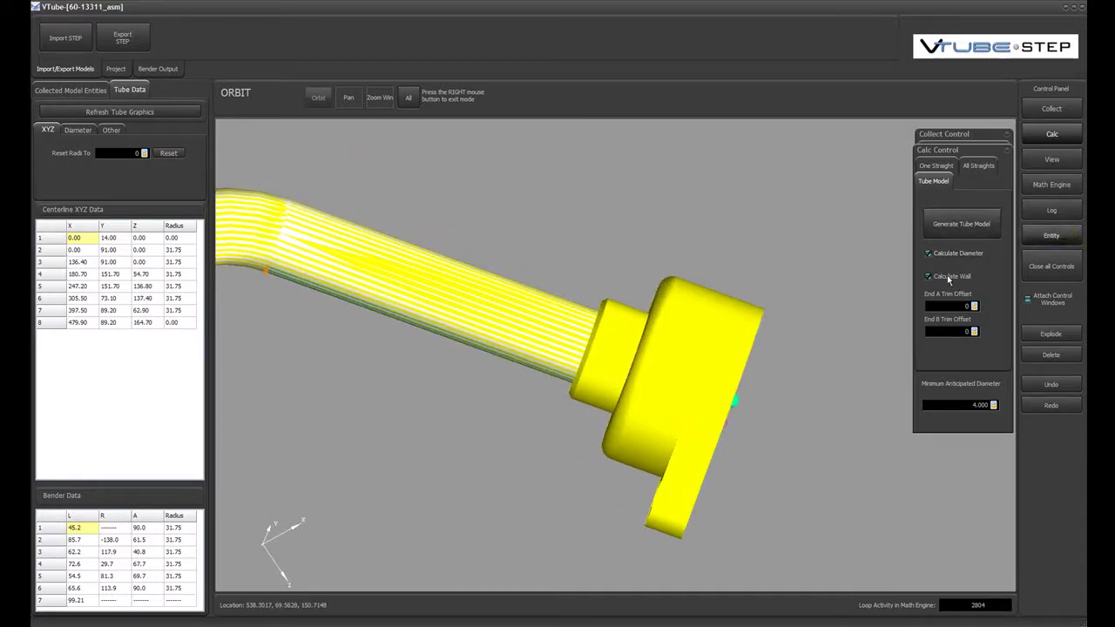
click(1051, 235)
right_click(749, 312)
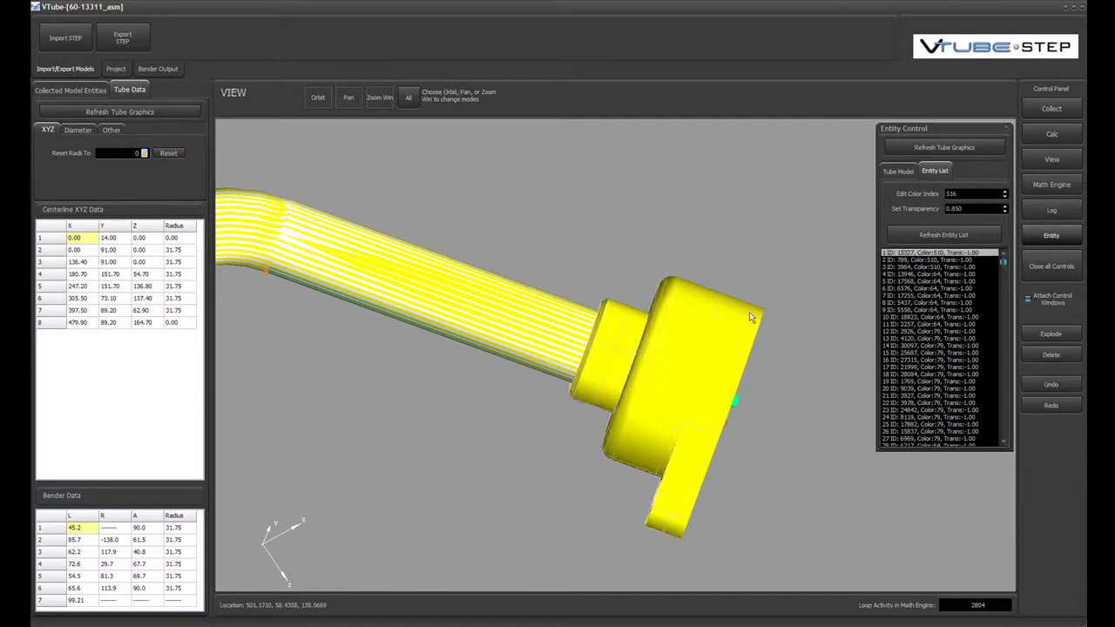
click(750, 312)
click(1005, 207)
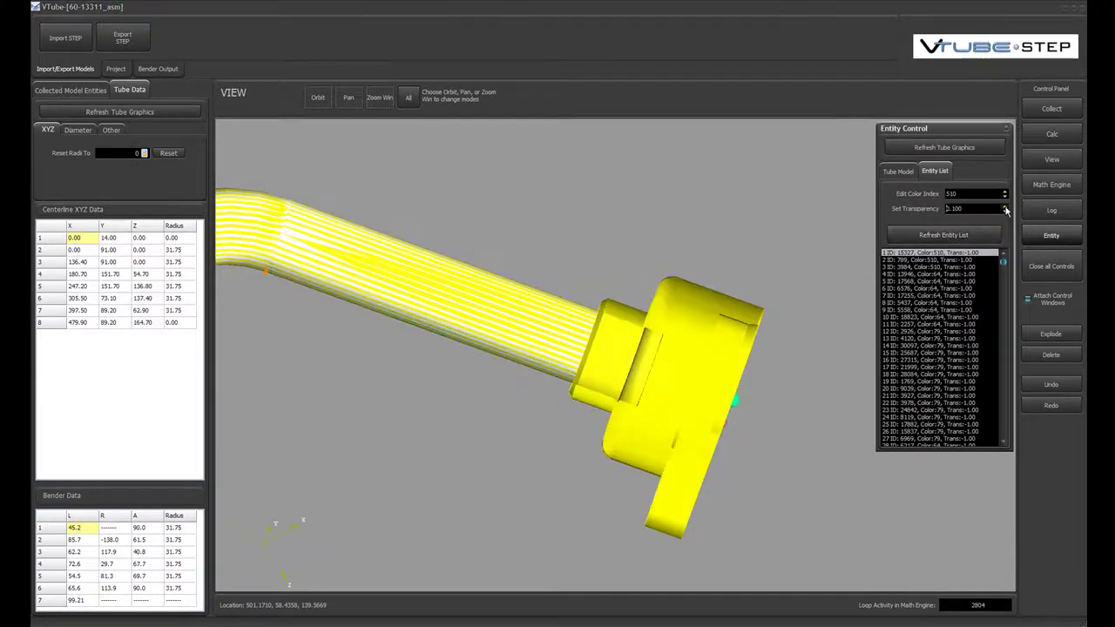
click(1005, 208)
click(1005, 208)
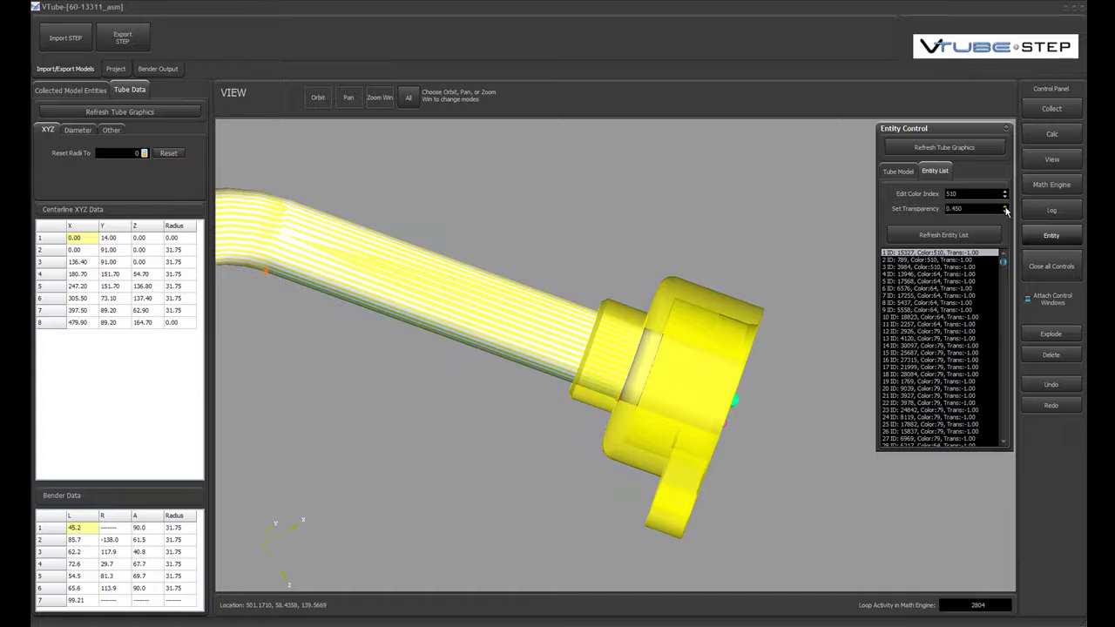
click(1006, 208)
click(1005, 208)
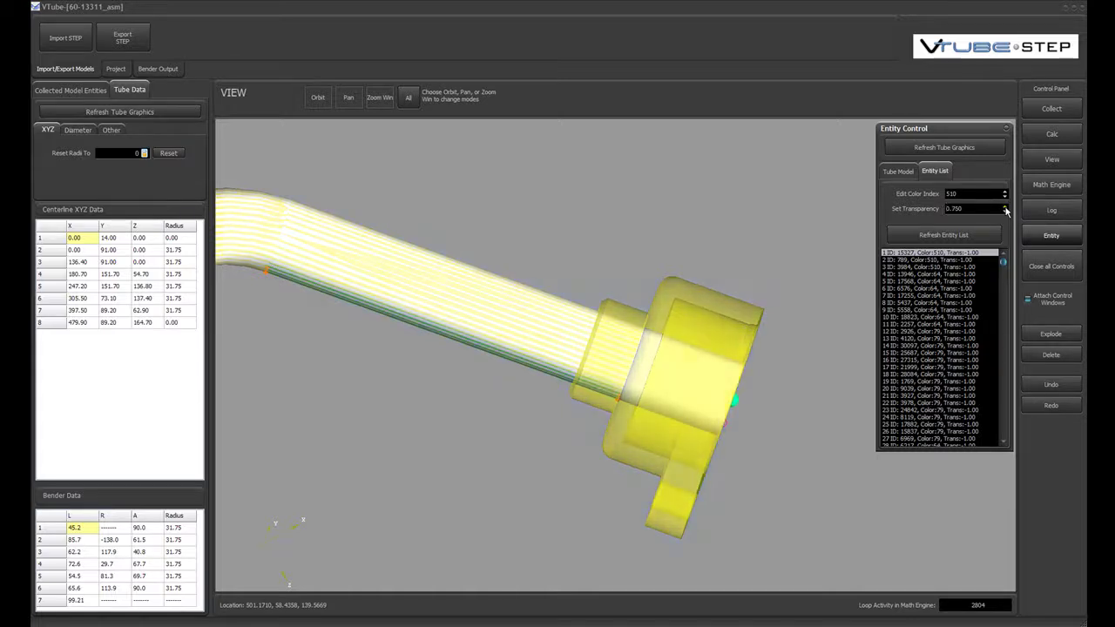
click(1005, 208)
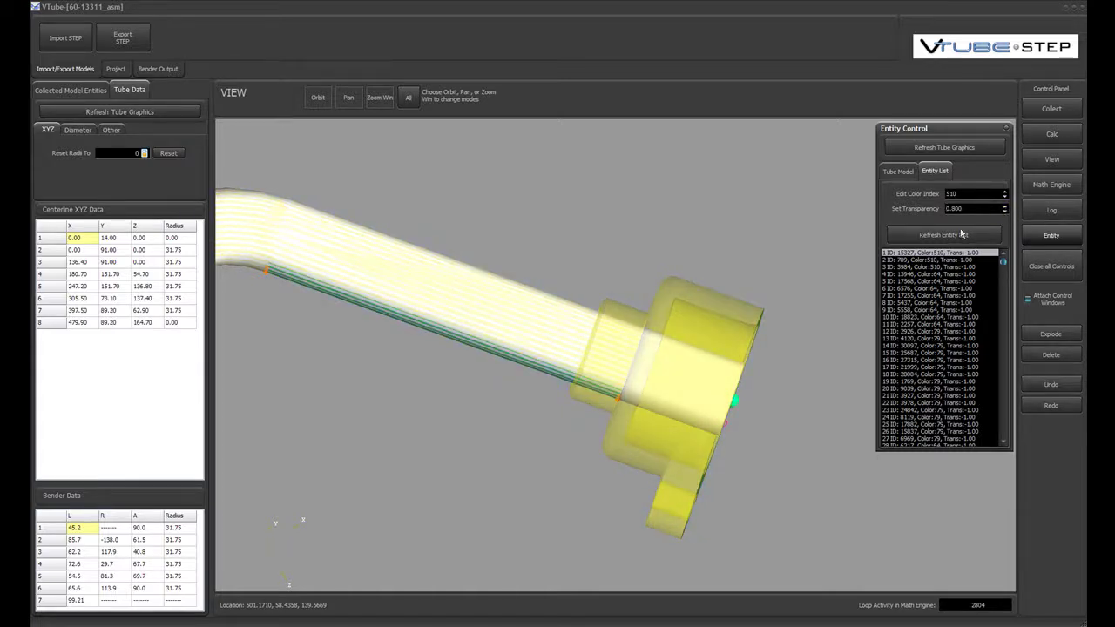
Set the End B trim offset to -10.000 and regenerate the tube model.
click(1006, 128)
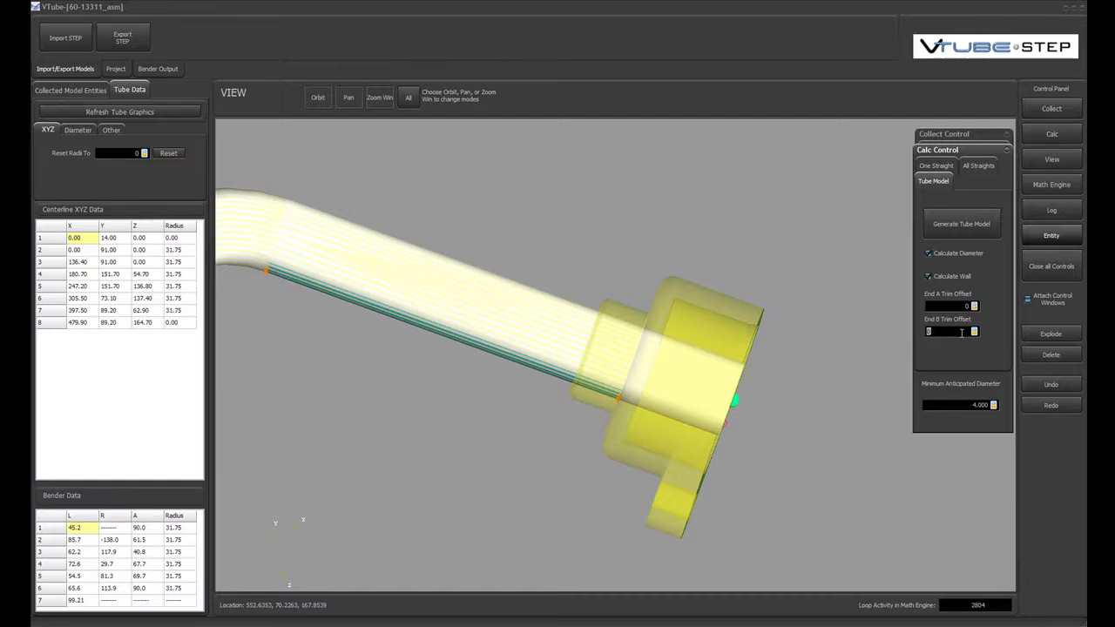
key(Tab)
click(962, 225)
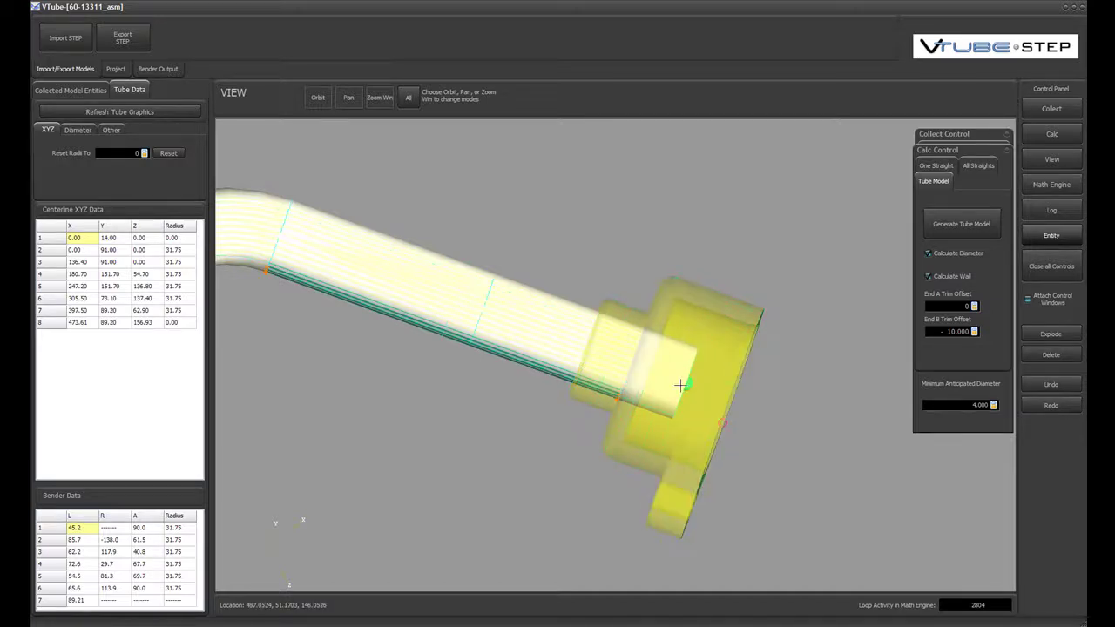
Inspect the offset tube end inside the transparent cup-shaped fitting from several angles.
click(318, 97)
drag(395, 154, 540, 239)
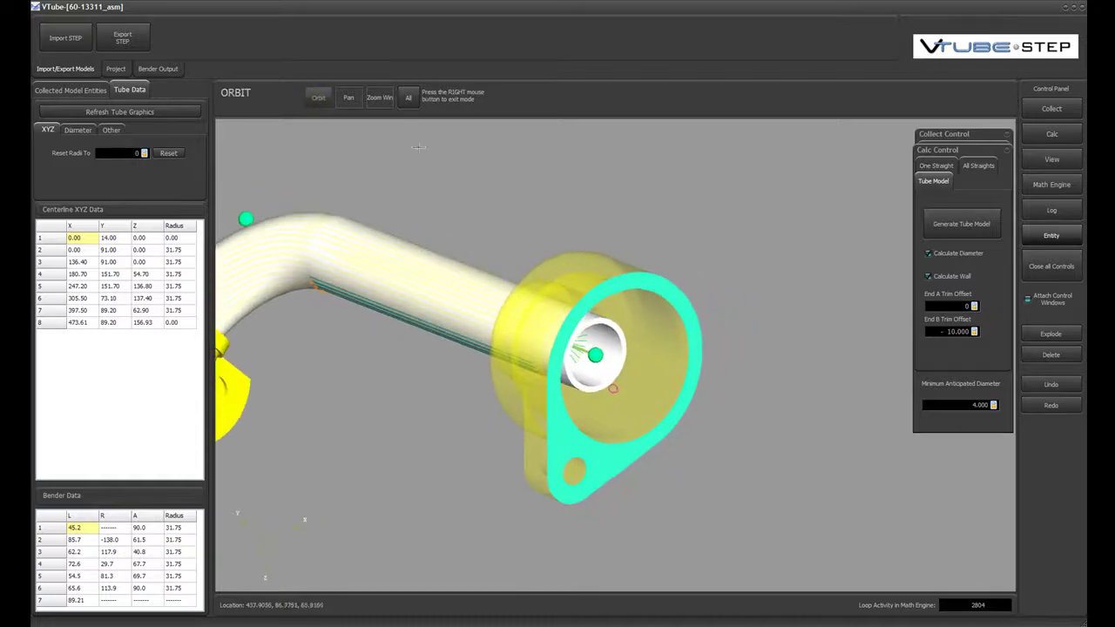
drag(484, 213, 408, 175)
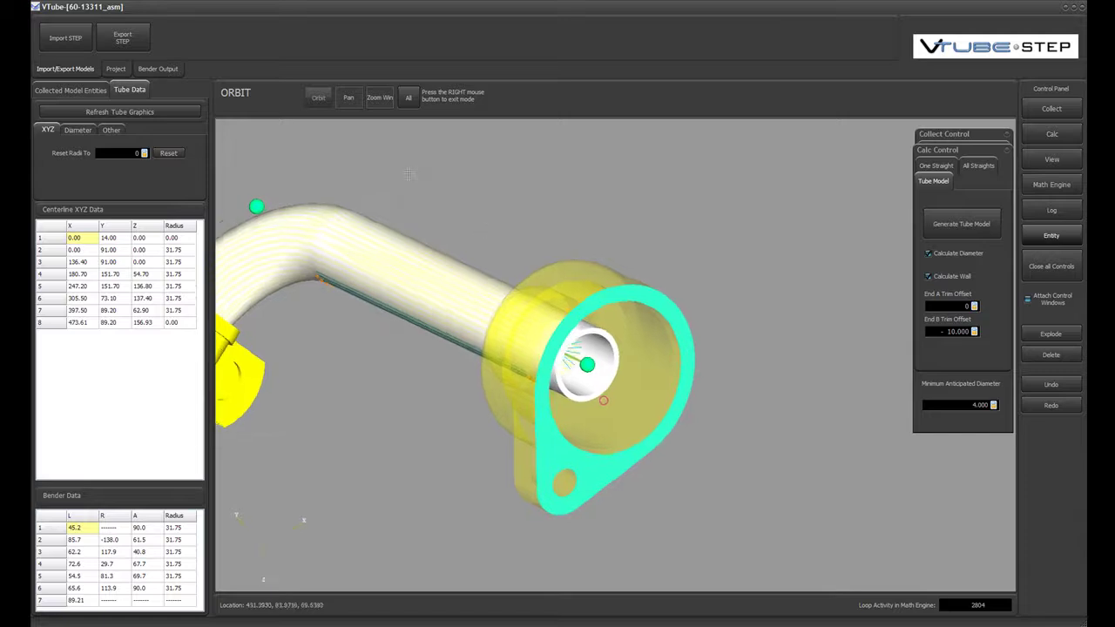
click(348, 97)
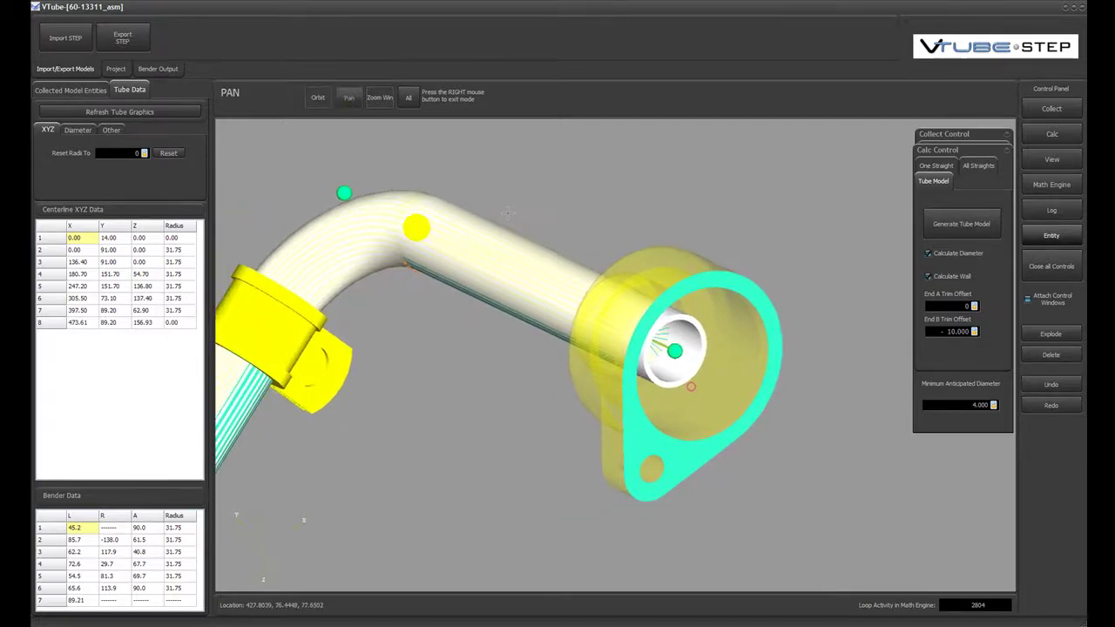